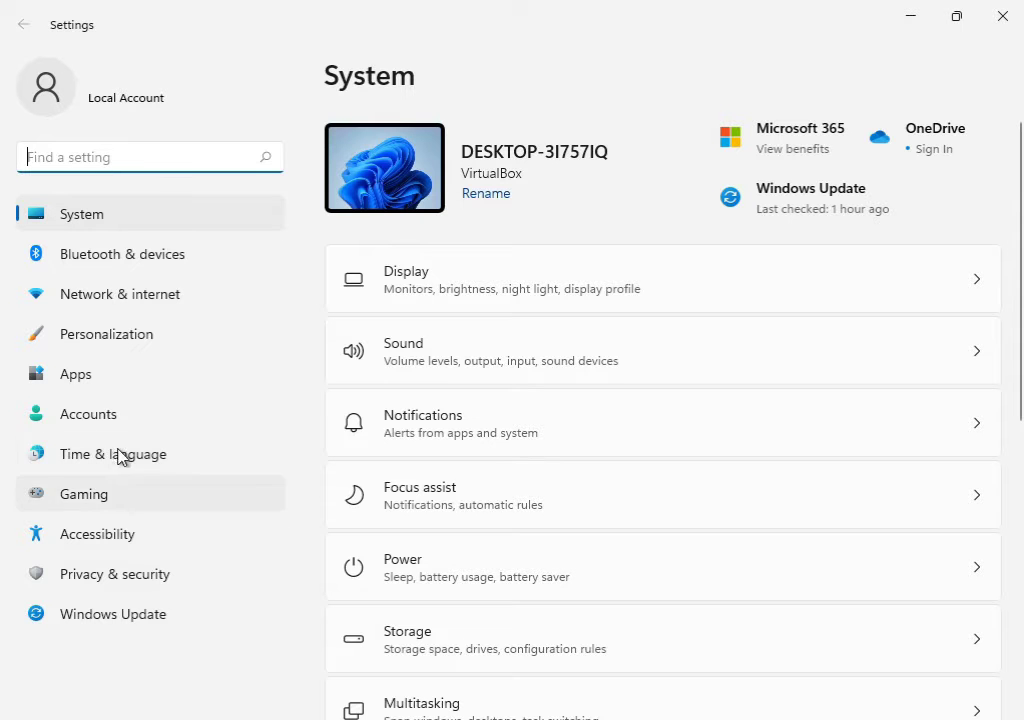
Step: Run the Windows Update troubleshooter from the Troubleshoot > Other troubleshooters page in Settings
{"action": "scroll", "coordinate": [574, 537], "scroll_direction": "down", "scroll_amount": 4}
{"action": "scroll", "coordinate": [572, 533], "scroll_direction": "down", "scroll_amount": 1}
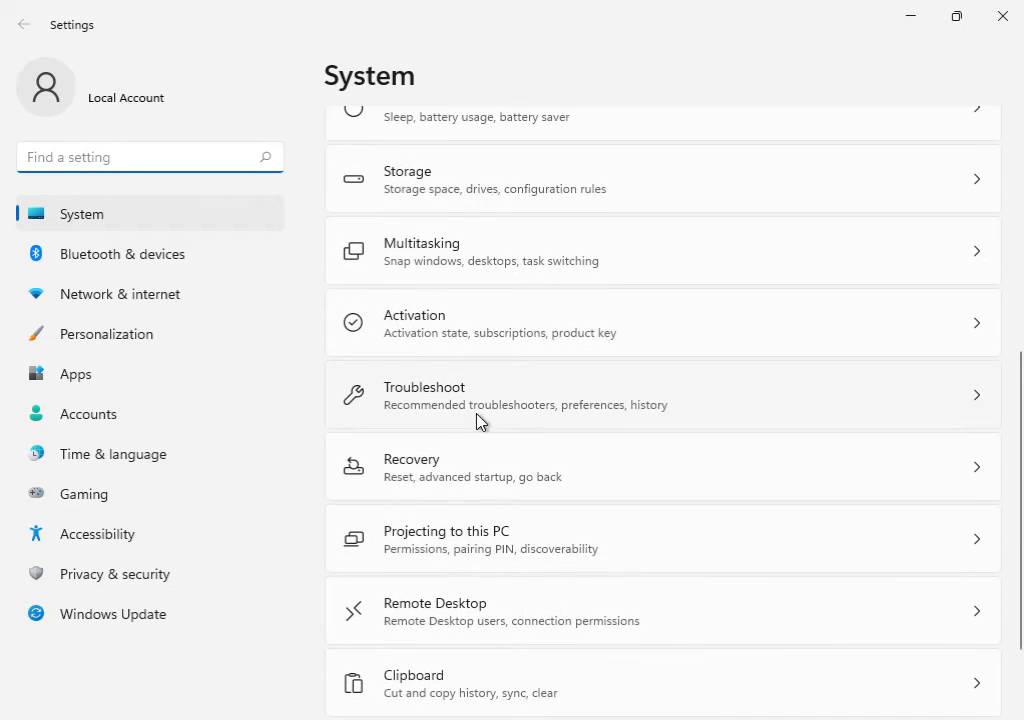
{"action": "left_click", "coordinate": [488, 412]}
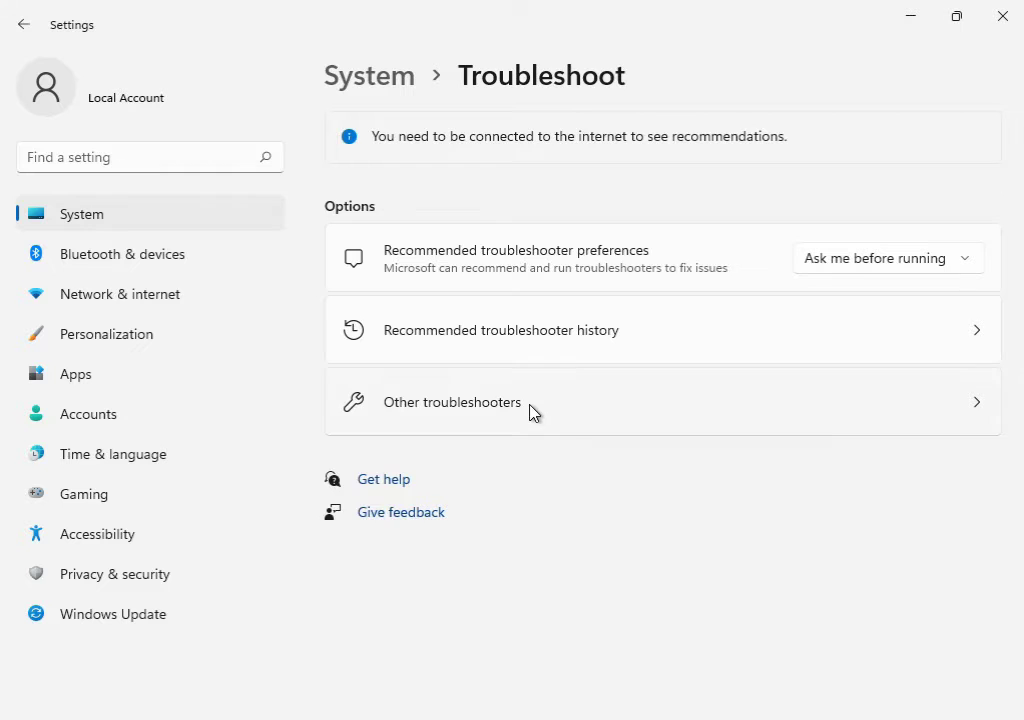
{"action": "left_click", "coordinate": [532, 411]}
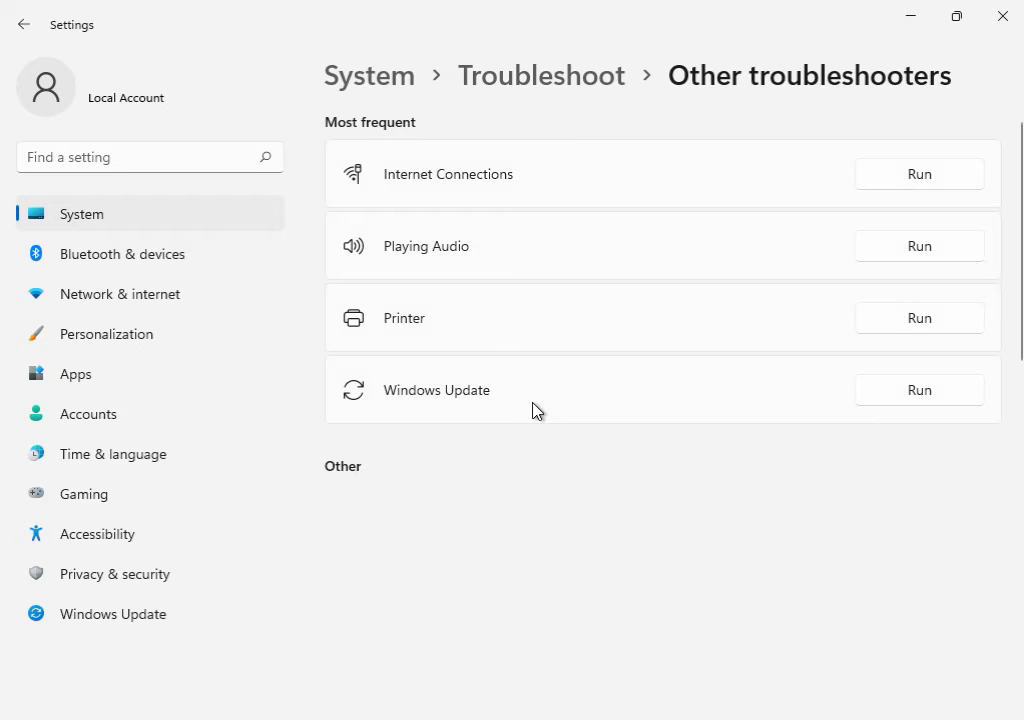
{"action": "left_click", "coordinate": [921, 391]}
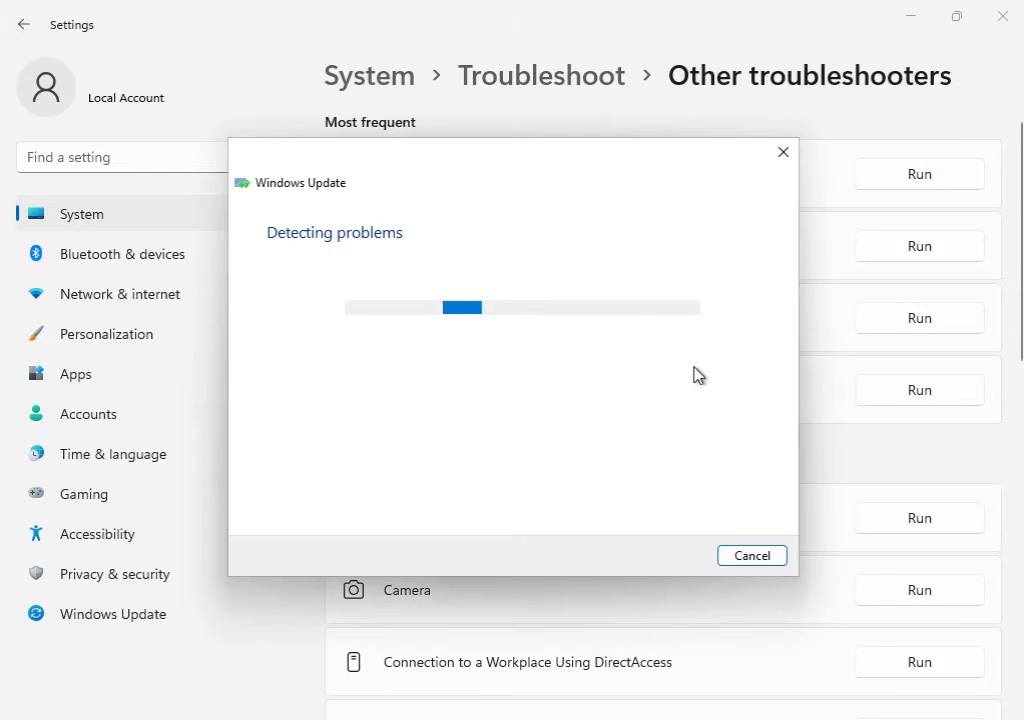
Step: Move the Windows Update troubleshooter window down-right, then back to the upper middle, while it initializes
{"action": "left_click_drag", "start_coordinate": [523, 169], "coordinate": [574, 500]}
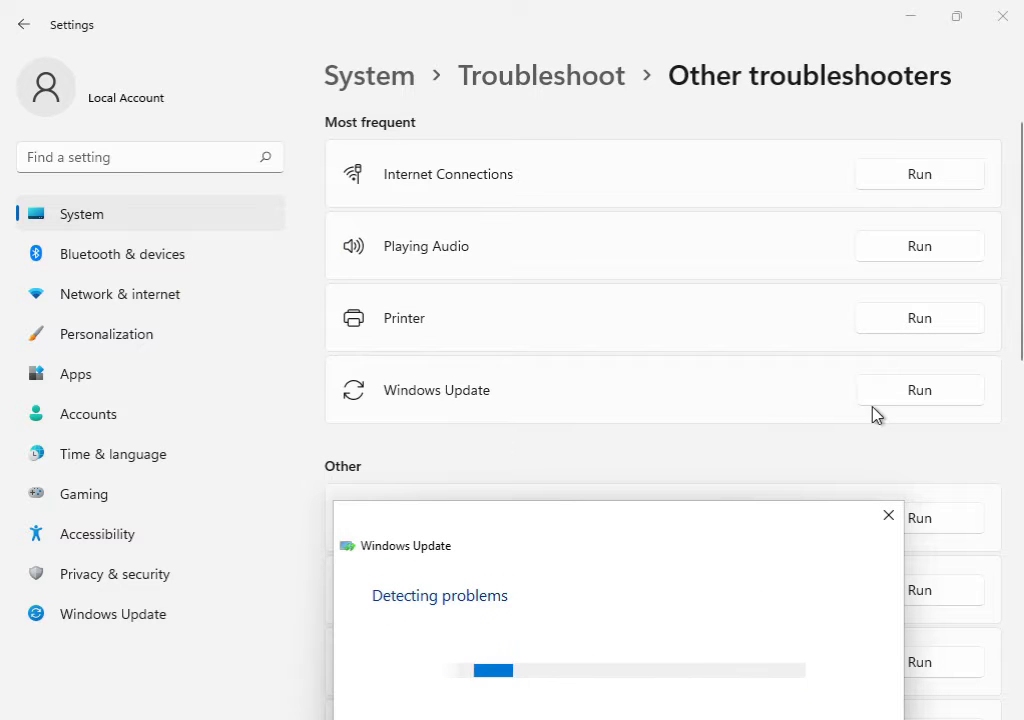
{"action": "left_click_drag", "start_coordinate": [670, 539], "coordinate": [635, 167]}
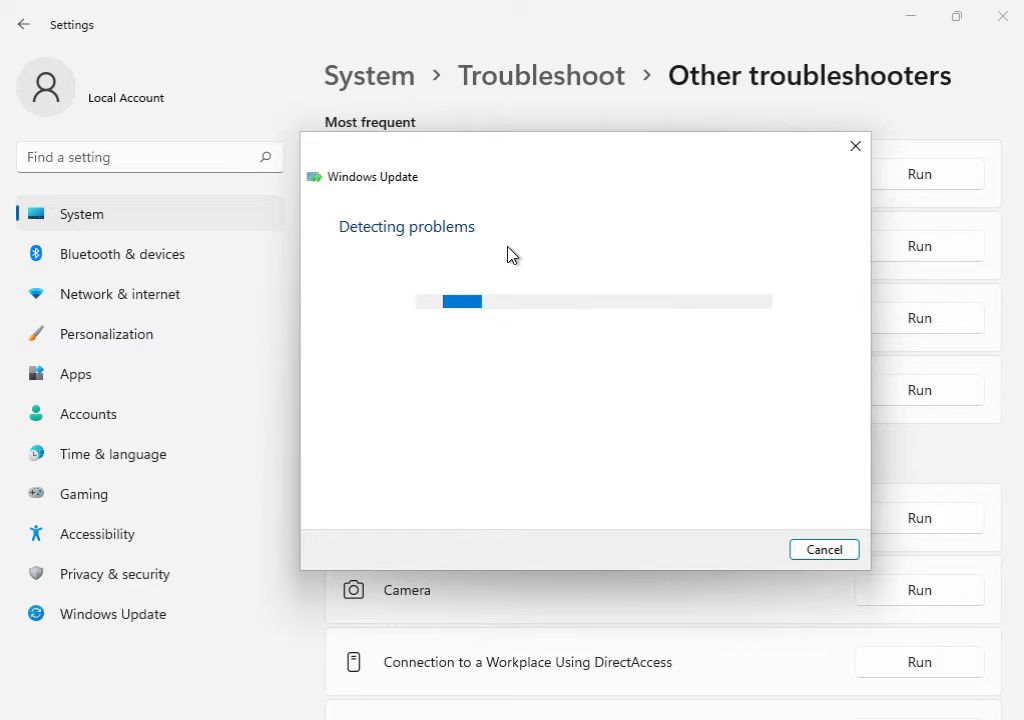
{"action": "mouse_move", "coordinate": [720, 719]}
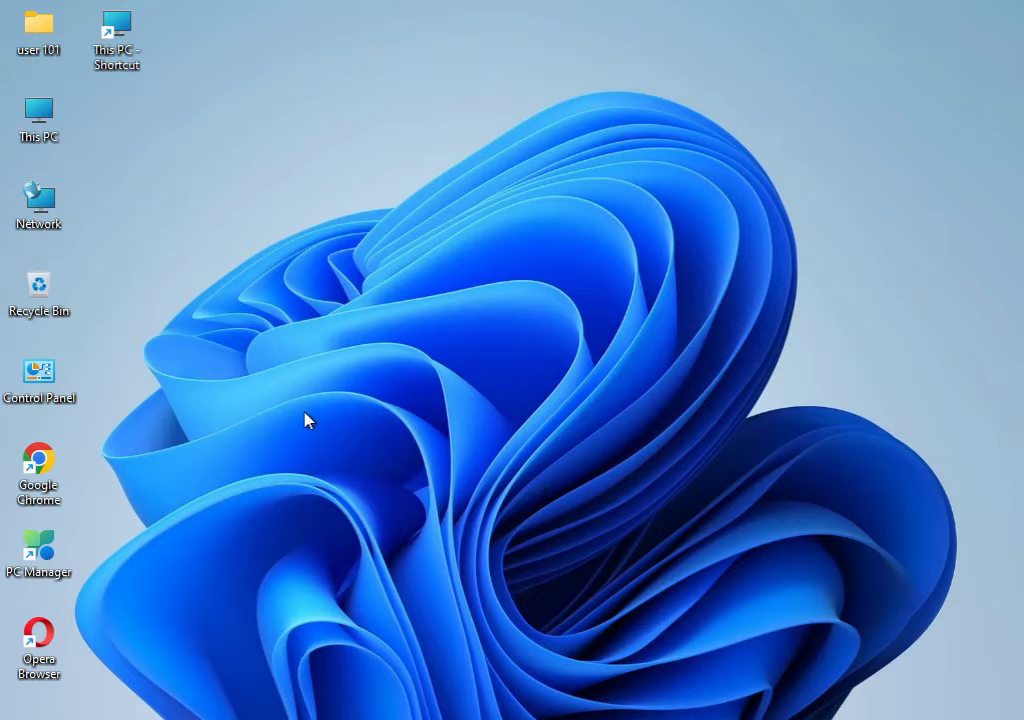
Step: Open the %temp% folder through the Run box
{"action": "key", "text": "super+r"}
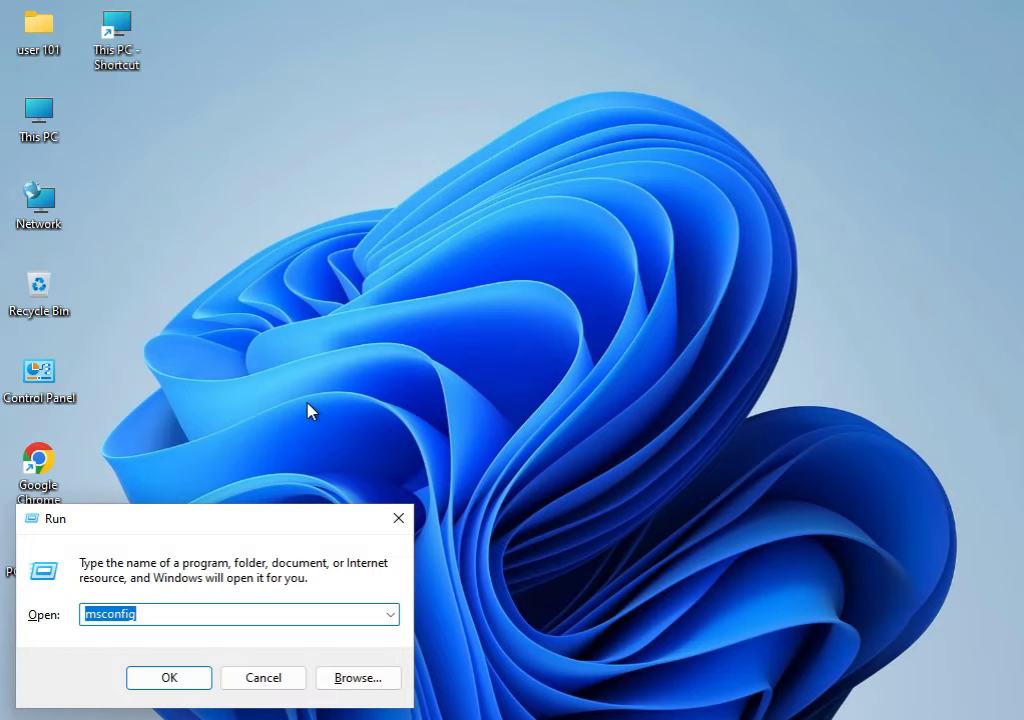
{"action": "type", "text": "%temp%"}
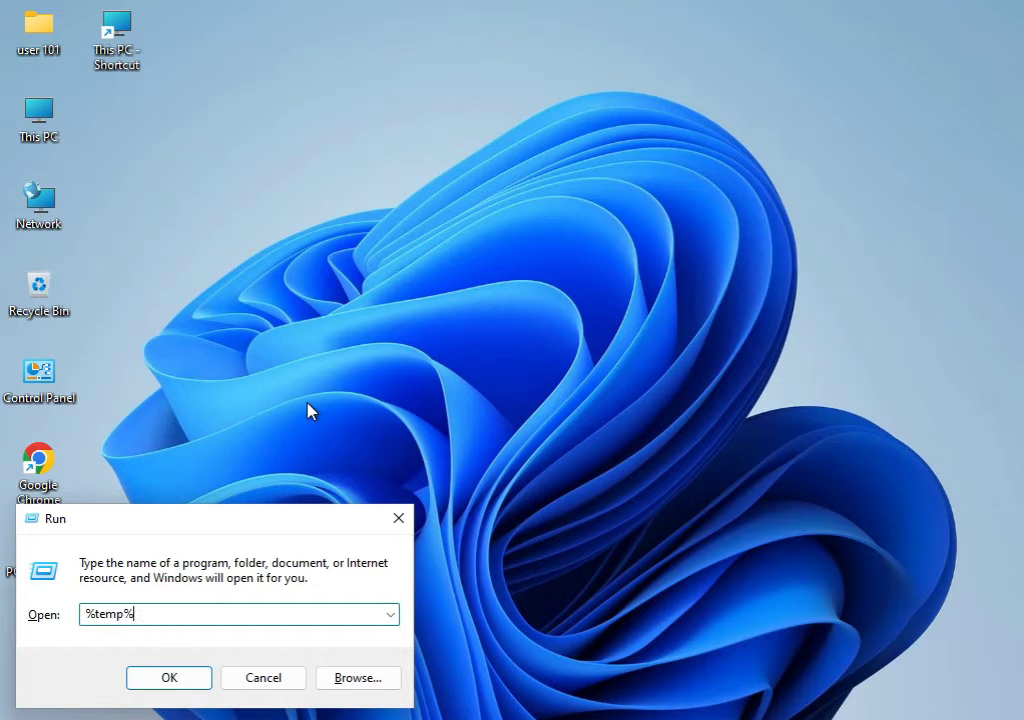
{"action": "key", "text": "Return"}
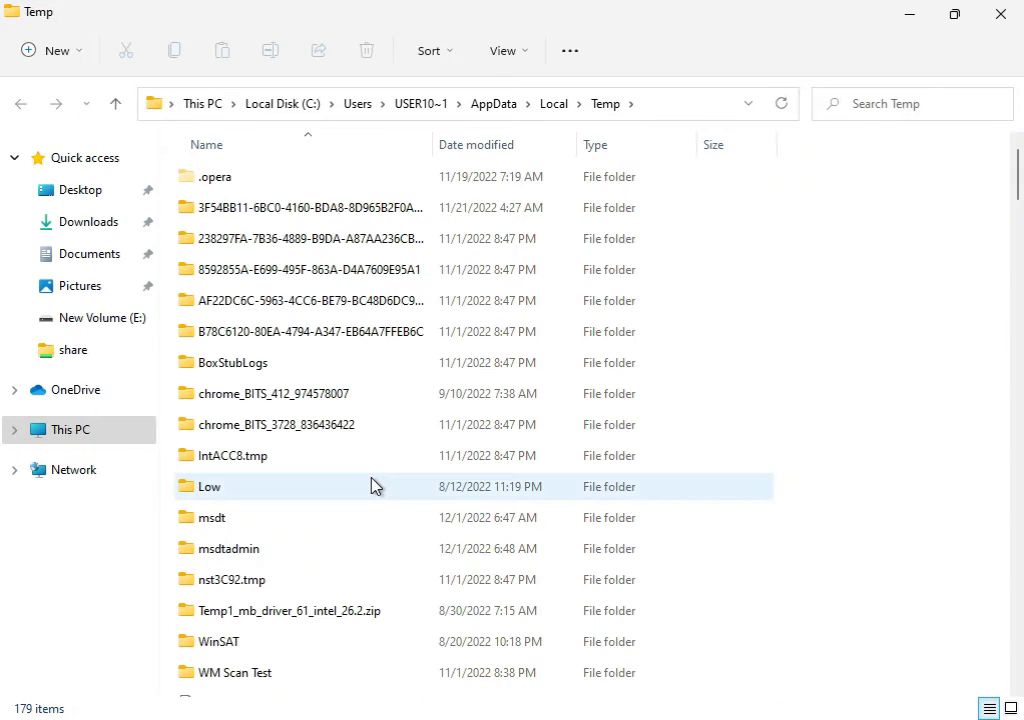
Step: Permanently delete all 179 Temp items, skipping all in-use files, and close the window
{"action": "key", "text": "ctrl+a"}
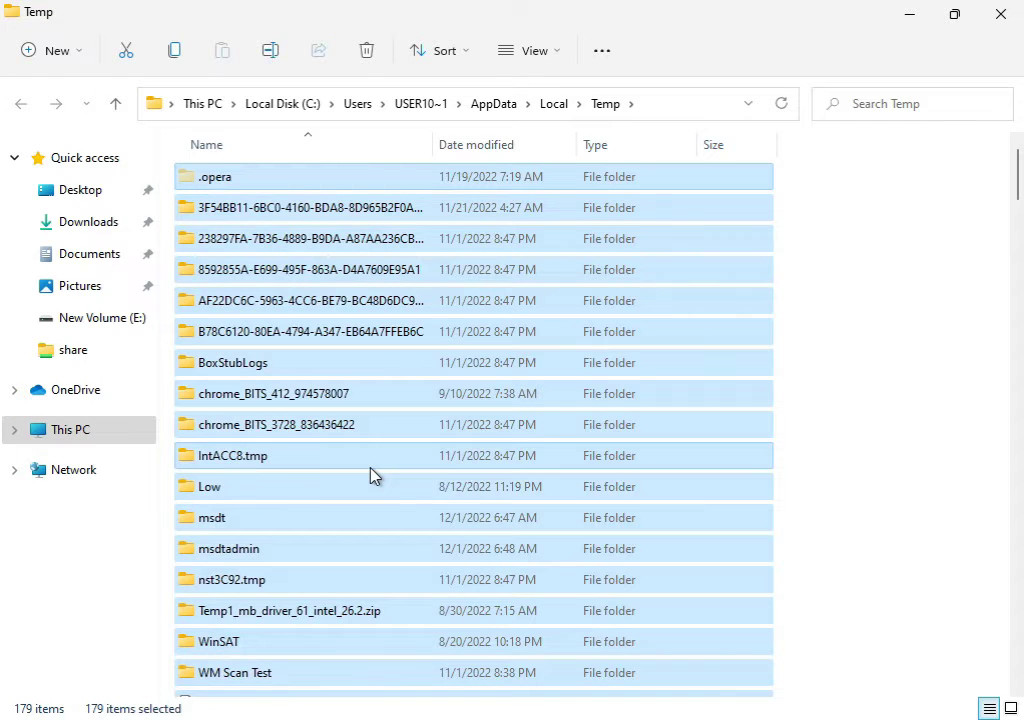
{"action": "key", "text": "shift+Delete"}
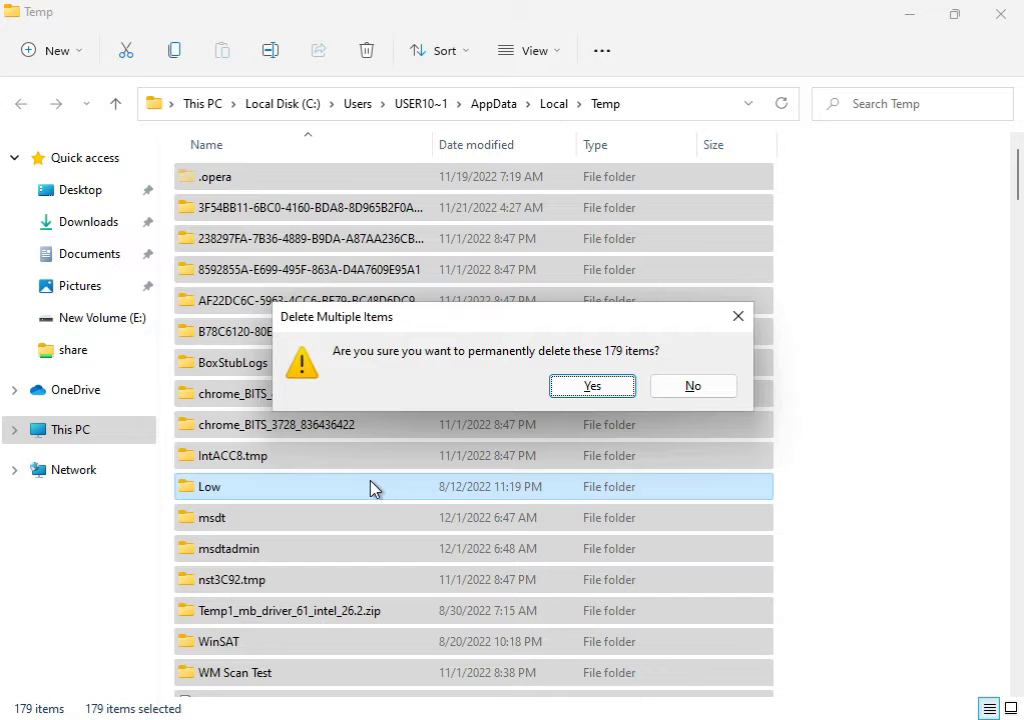
{"action": "left_click", "coordinate": [569, 386]}
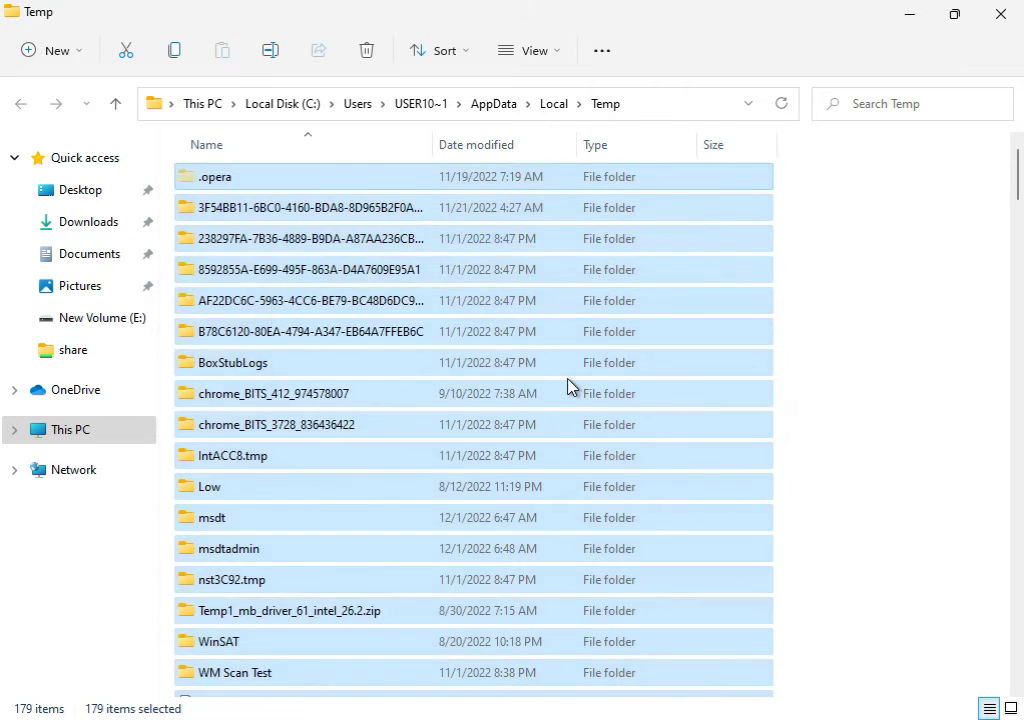
{"action": "left_click", "coordinate": [308, 274]}
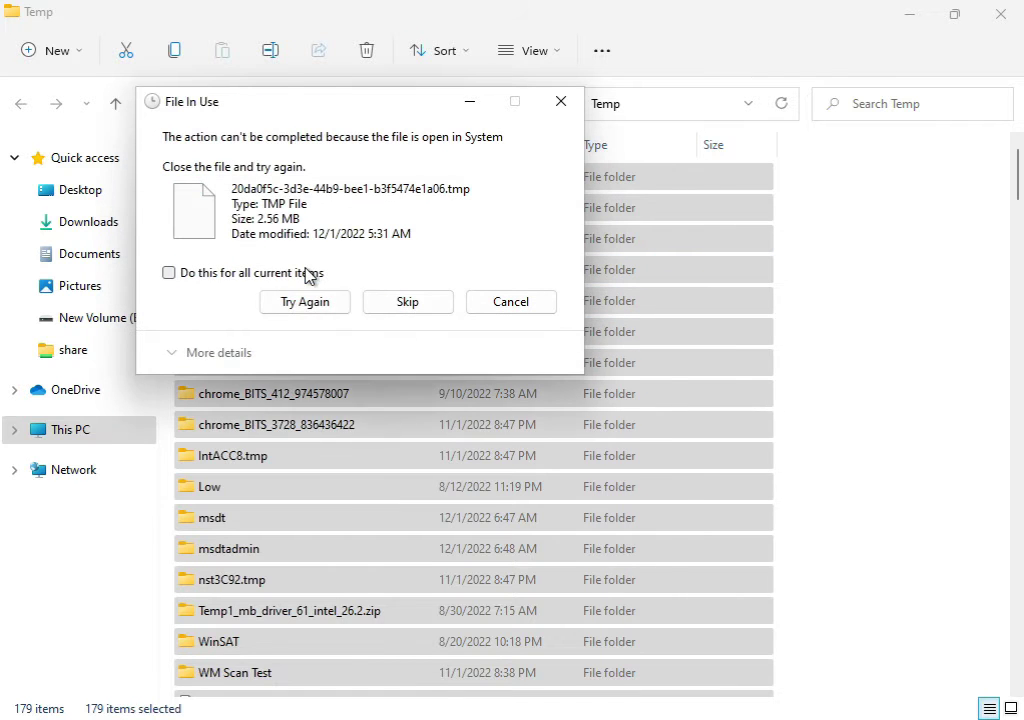
{"action": "left_click", "coordinate": [255, 280]}
{"action": "left_click", "coordinate": [289, 303]}
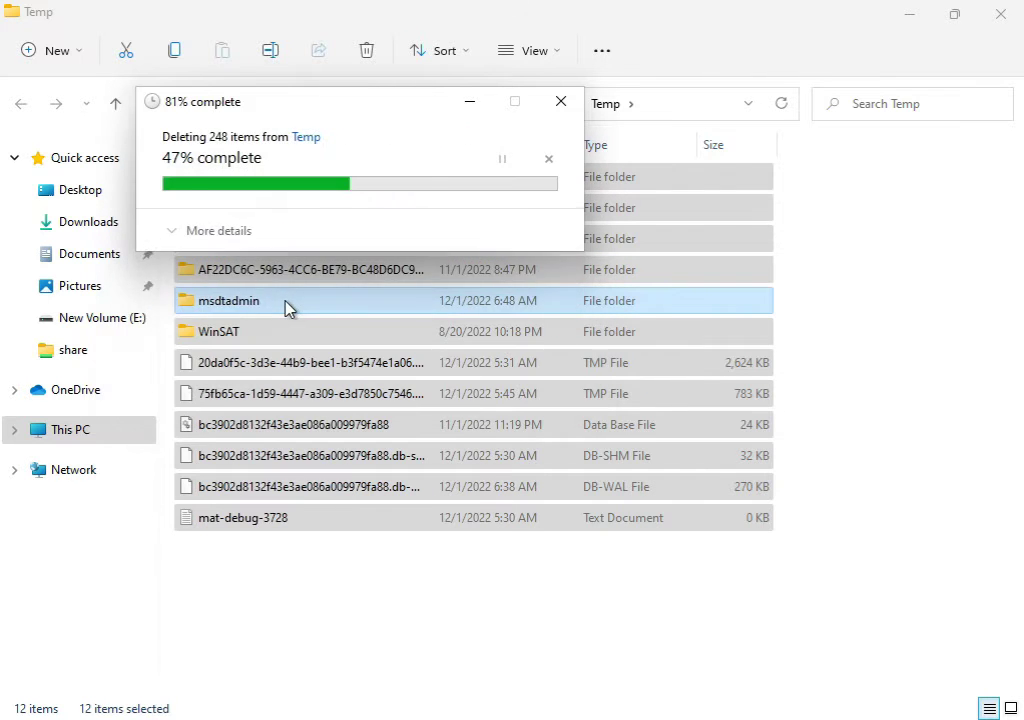
{"action": "left_click", "coordinate": [251, 280]}
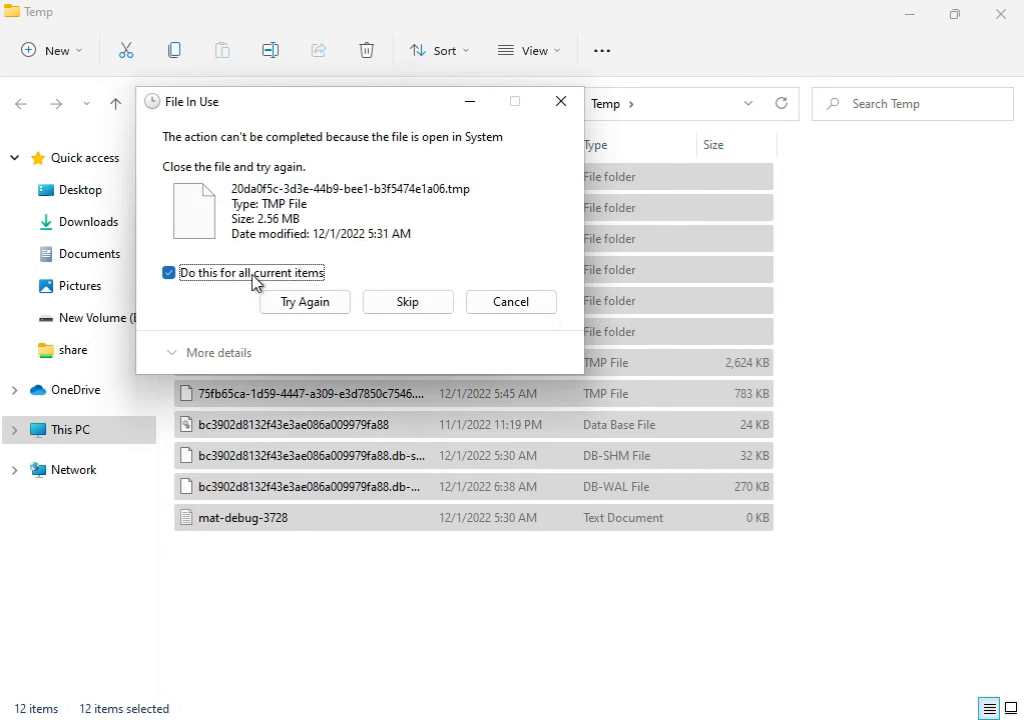
{"action": "left_click", "coordinate": [384, 306]}
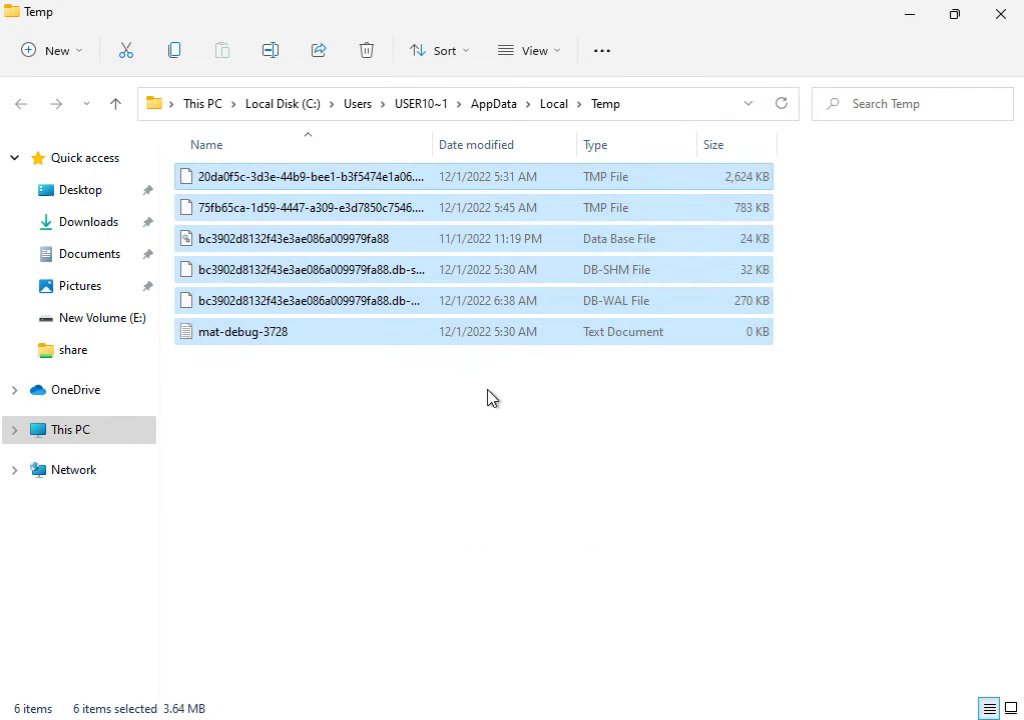
{"action": "left_click", "coordinate": [999, 22]}
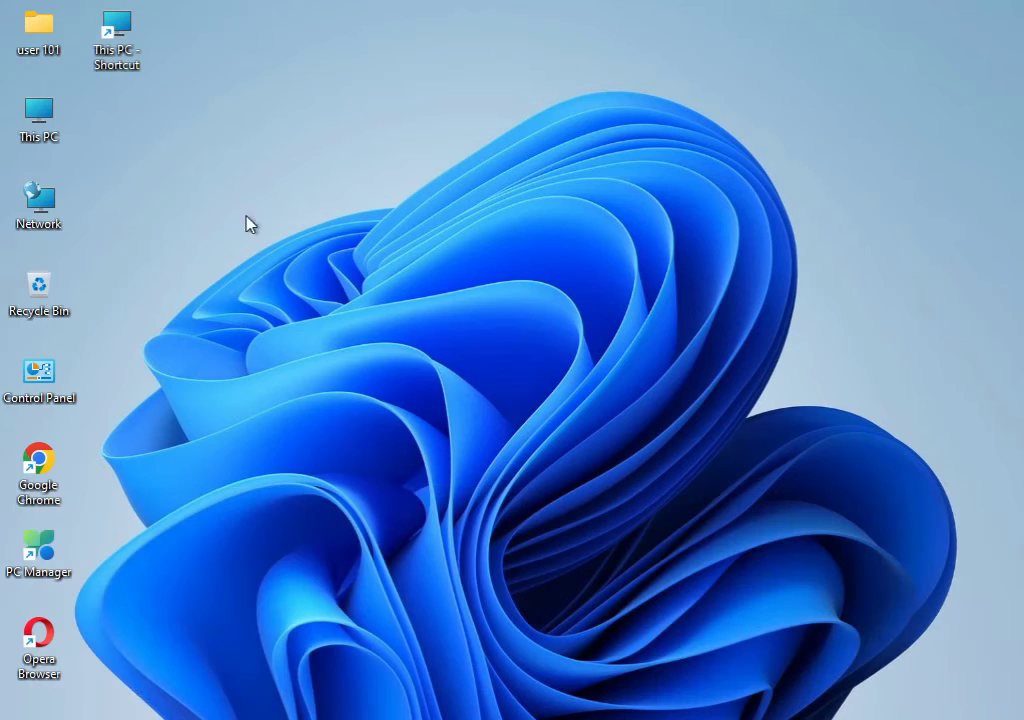
Step: Open Local Disk (C:) Properties from This PC and launch Disk Cleanup
{"action": "double_click", "coordinate": [52, 116]}
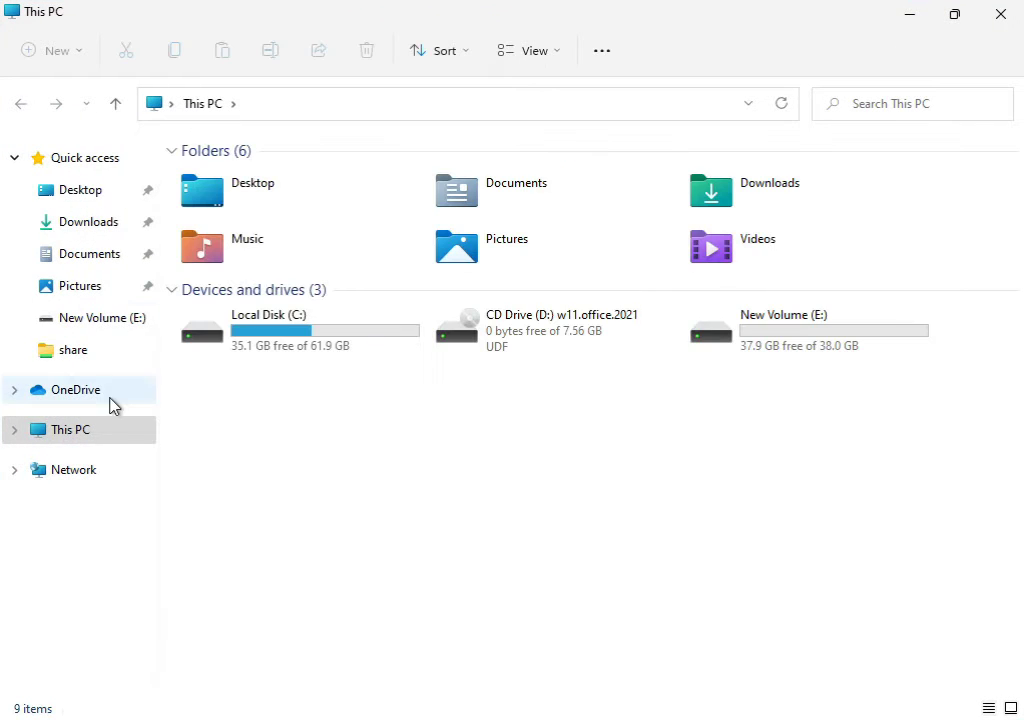
{"action": "left_click", "coordinate": [273, 336]}
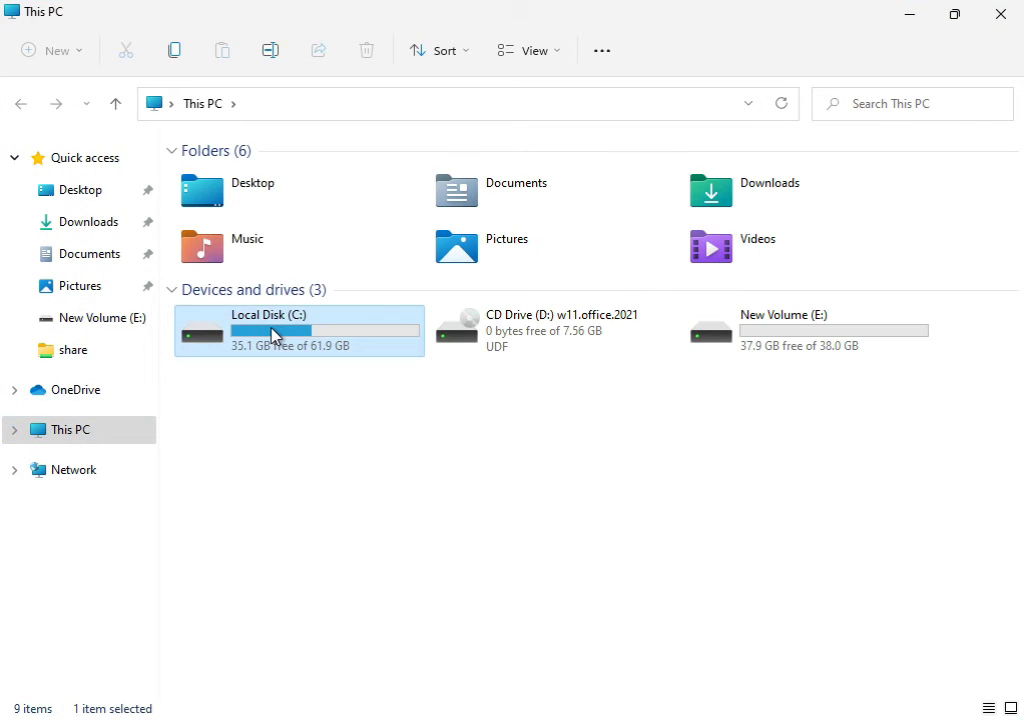
{"action": "right_click", "coordinate": [273, 336]}
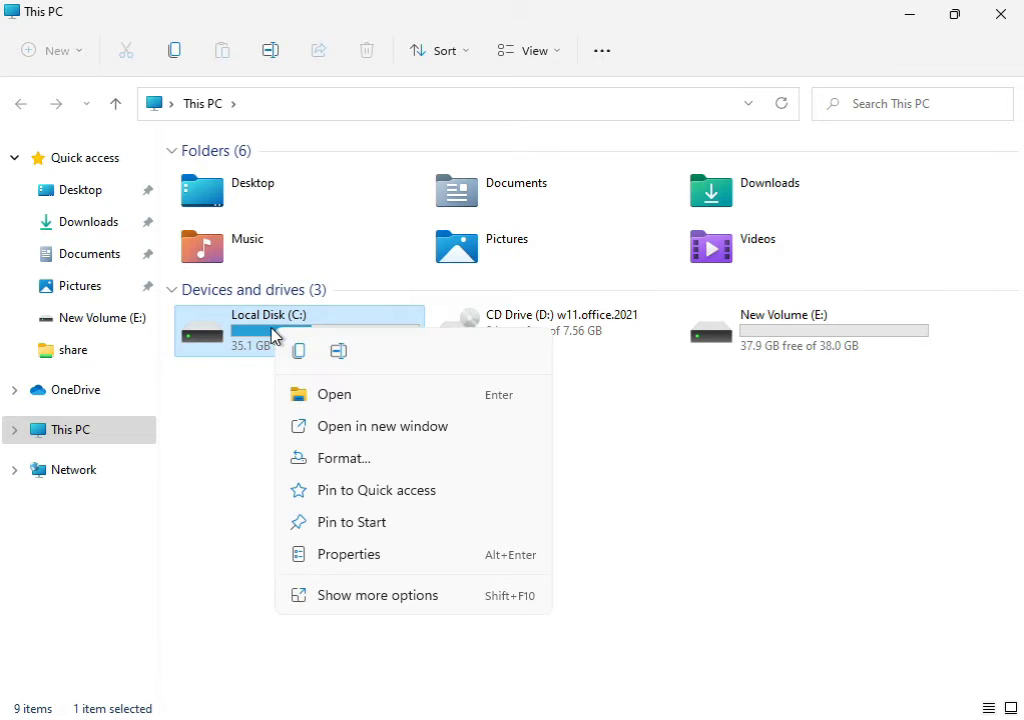
{"action": "left_click", "coordinate": [352, 596]}
{"action": "left_click", "coordinate": [395, 574]}
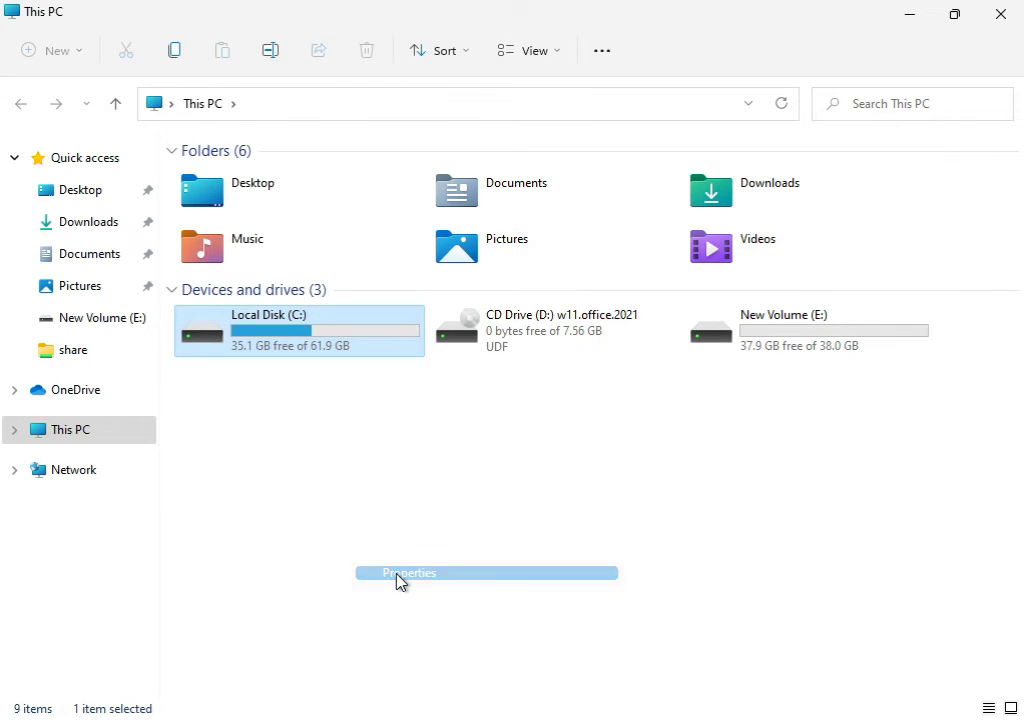
{"action": "left_click", "coordinate": [580, 563]}
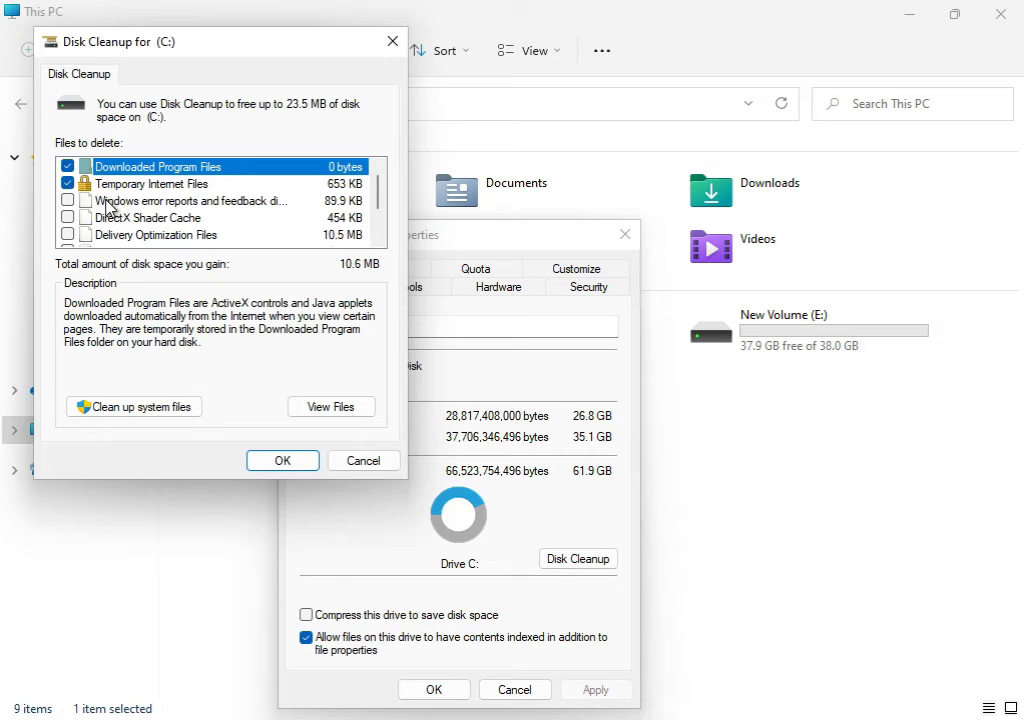
Step: Add error reports, rescan including system files, permanently delete the checked files, and close File Explorer
{"action": "left_click", "coordinate": [68, 201]}
{"action": "left_click", "coordinate": [116, 408]}
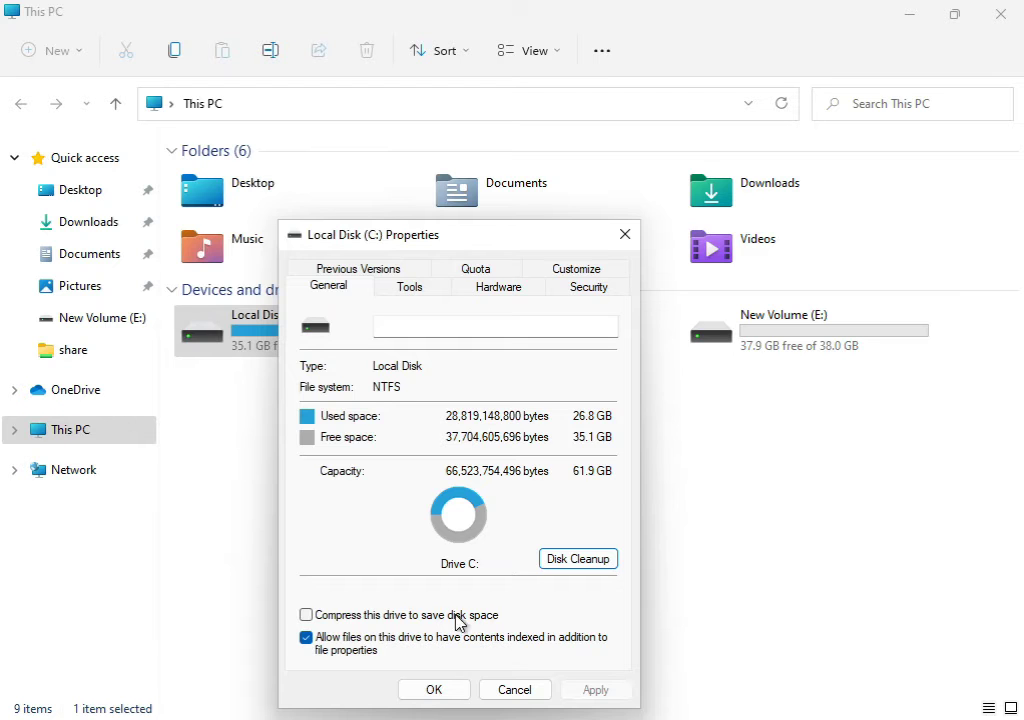
{"action": "left_click", "coordinate": [437, 690]}
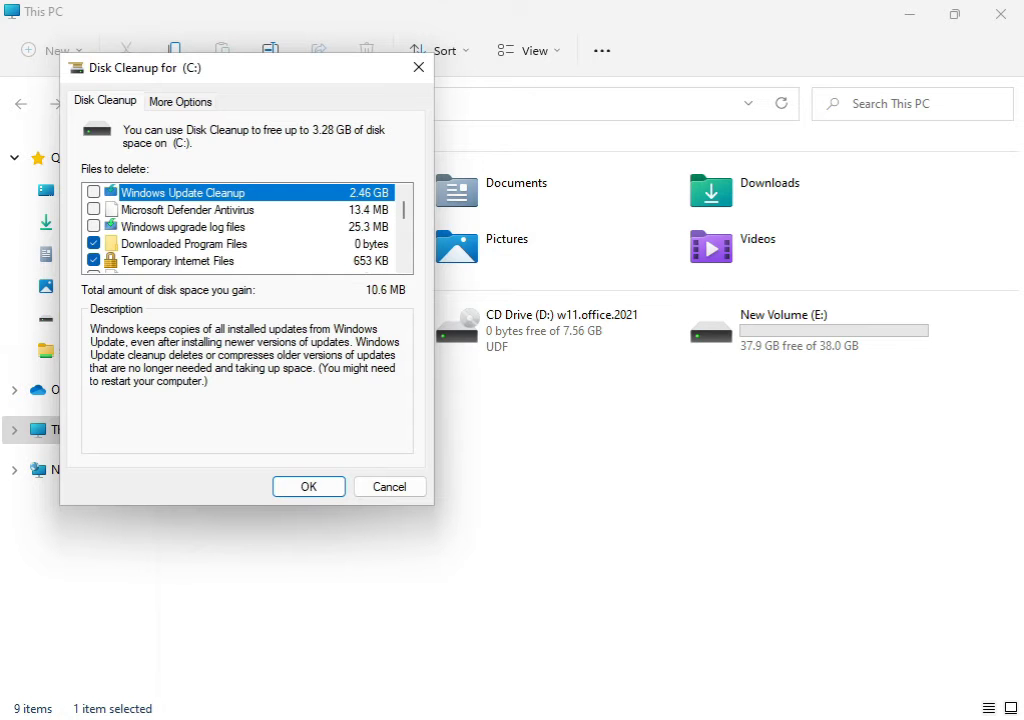
{"action": "left_click", "coordinate": [280, 492]}
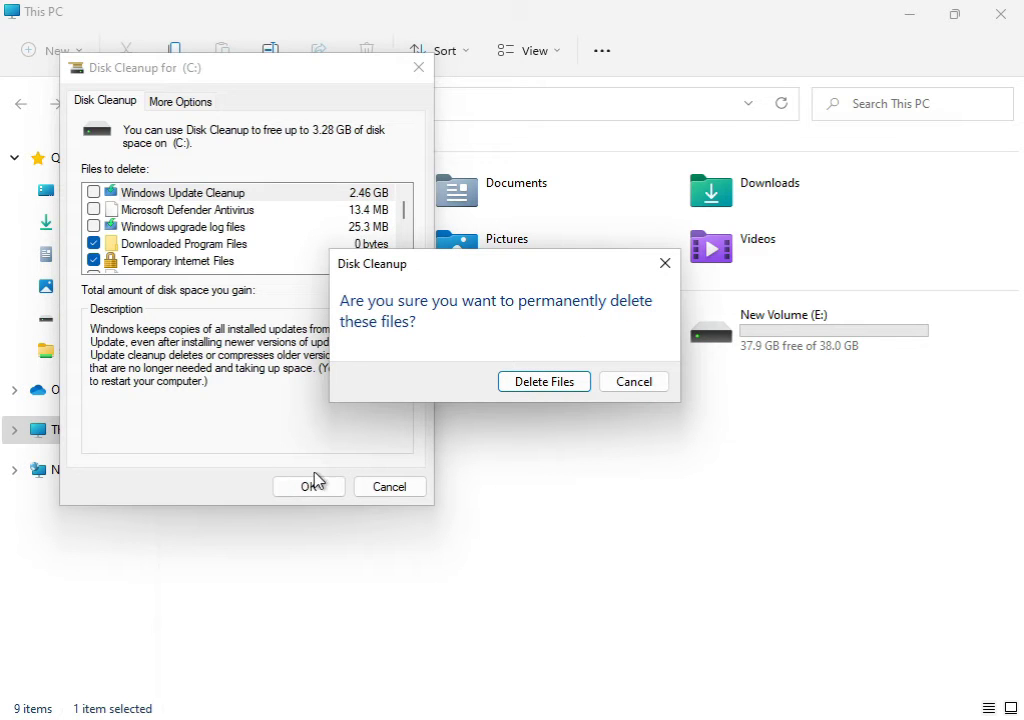
{"action": "left_click", "coordinate": [572, 384]}
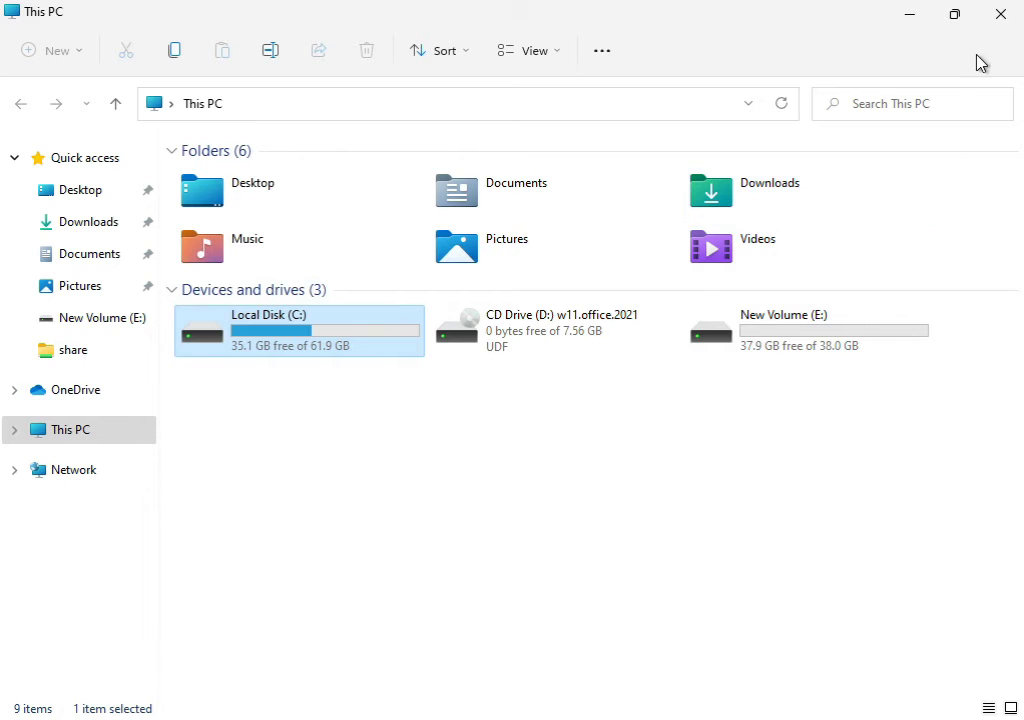
{"action": "left_click", "coordinate": [995, 17]}
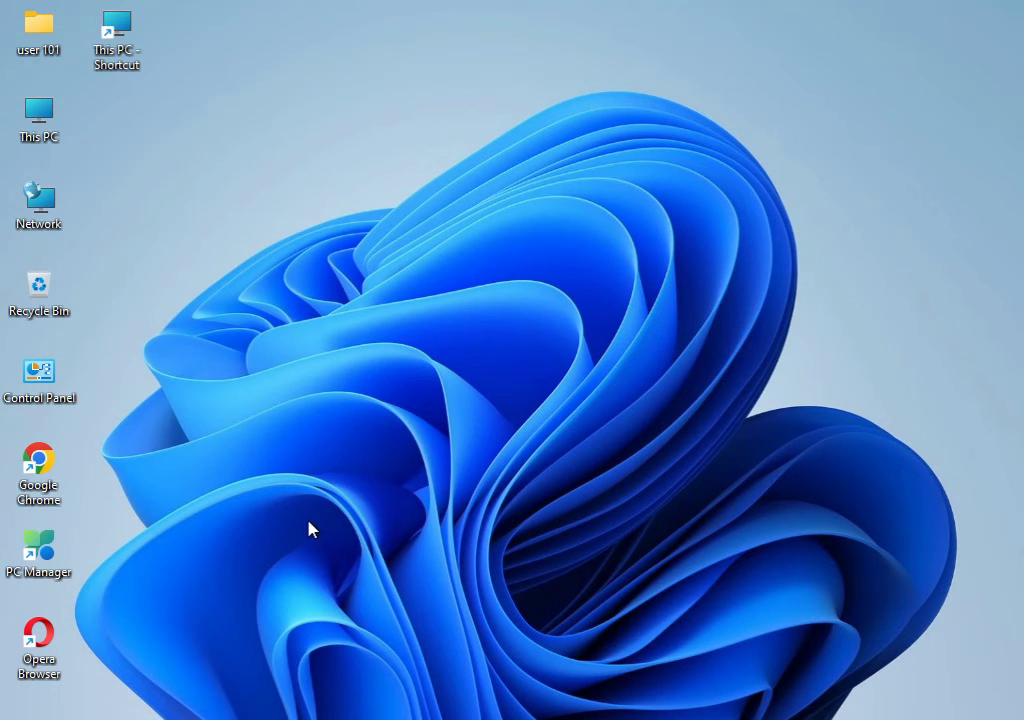
Step: Search Start for cmd and launch Command Prompt as administrator, approving the UAC prompt
{"action": "key", "text": "super"}
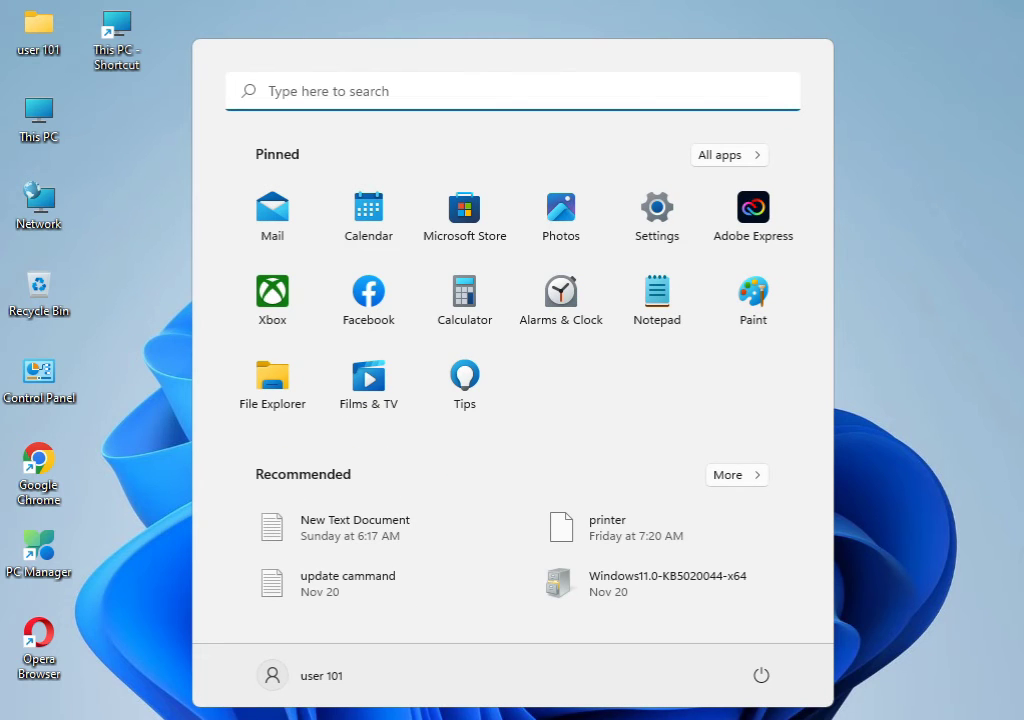
{"action": "type", "text": "cmd"}
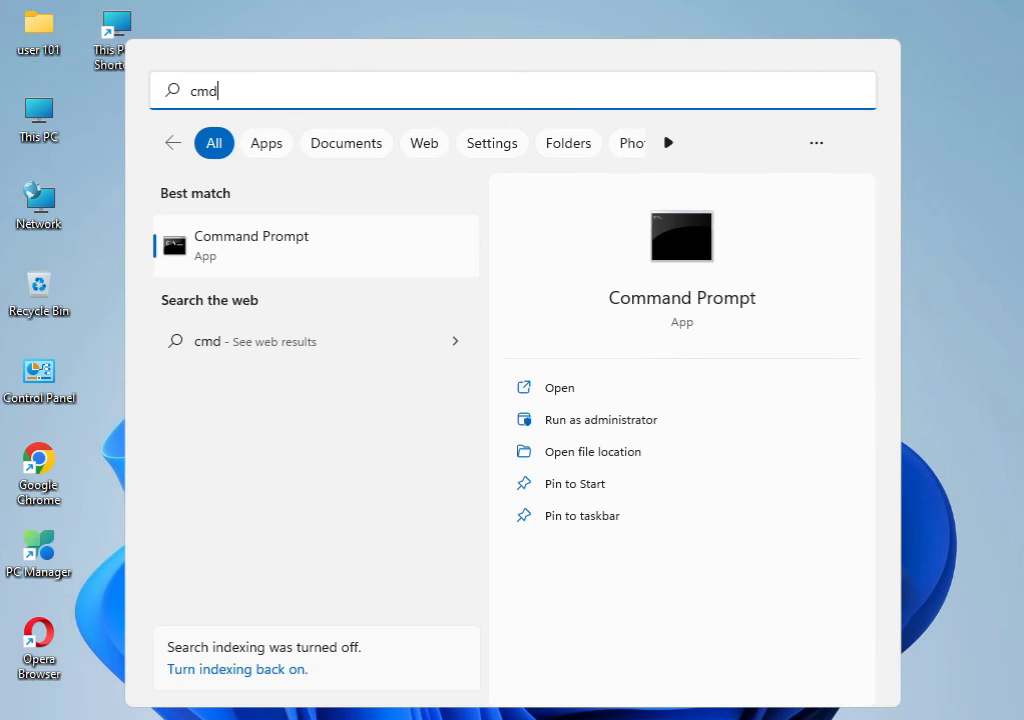
{"action": "right_click", "coordinate": [299, 253]}
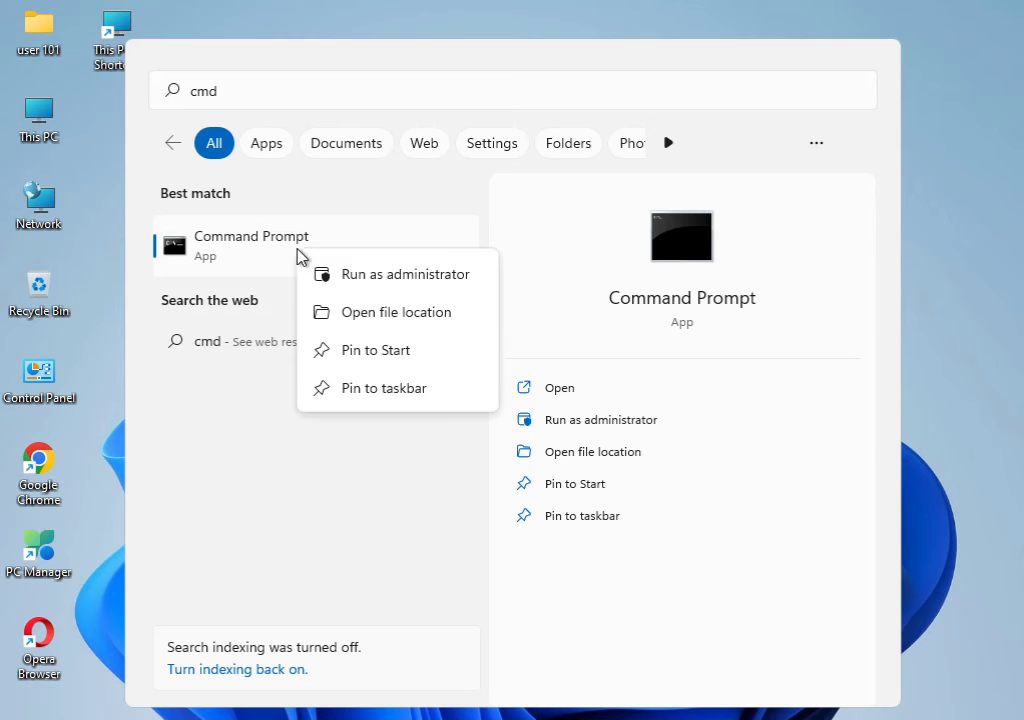
{"action": "left_click", "coordinate": [343, 290]}
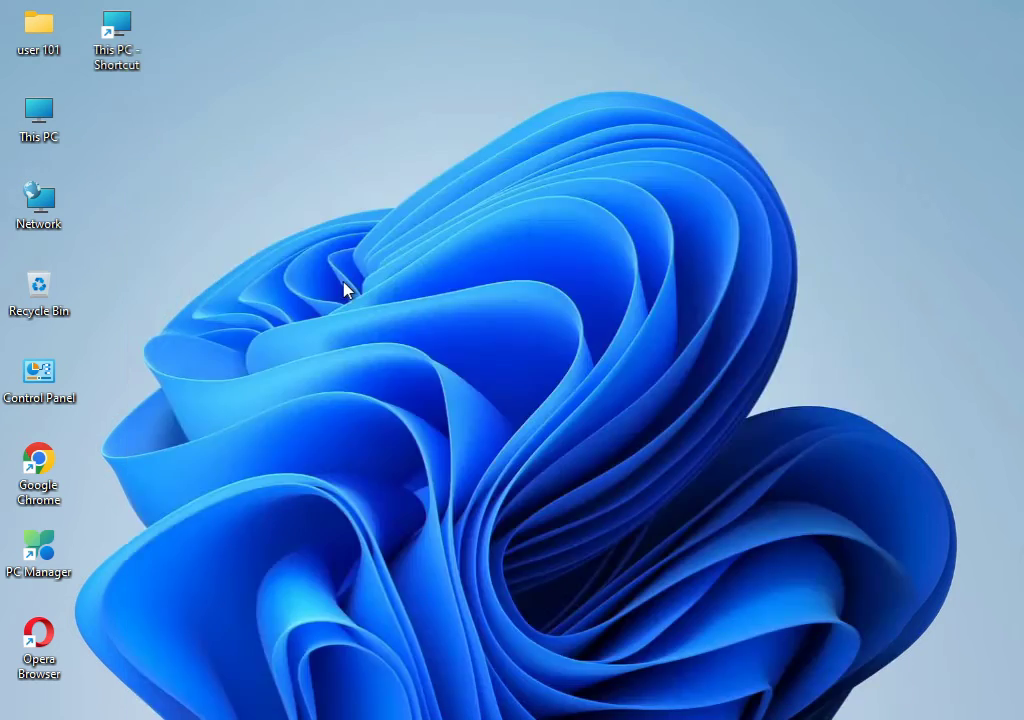
{"action": "left_click", "coordinate": [381, 530]}
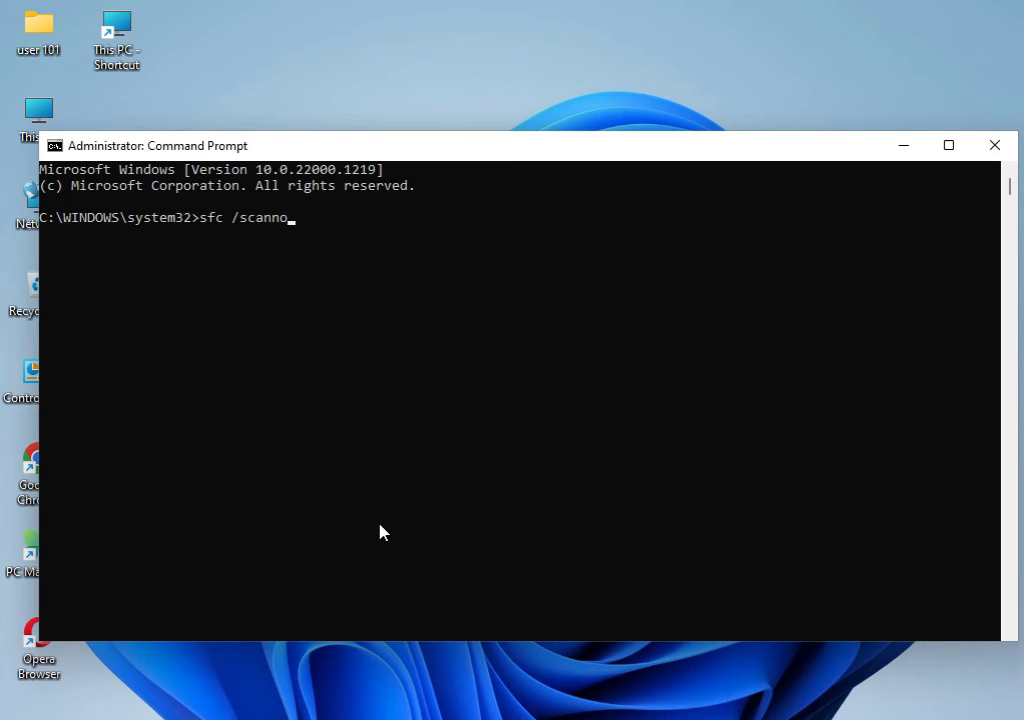
Step: Run sfc /scannow, then highlight the sfc, DISM CheckHealth, ScanHealth and RestoreHealth lines in Notepad
{"action": "key", "text": "Return"}
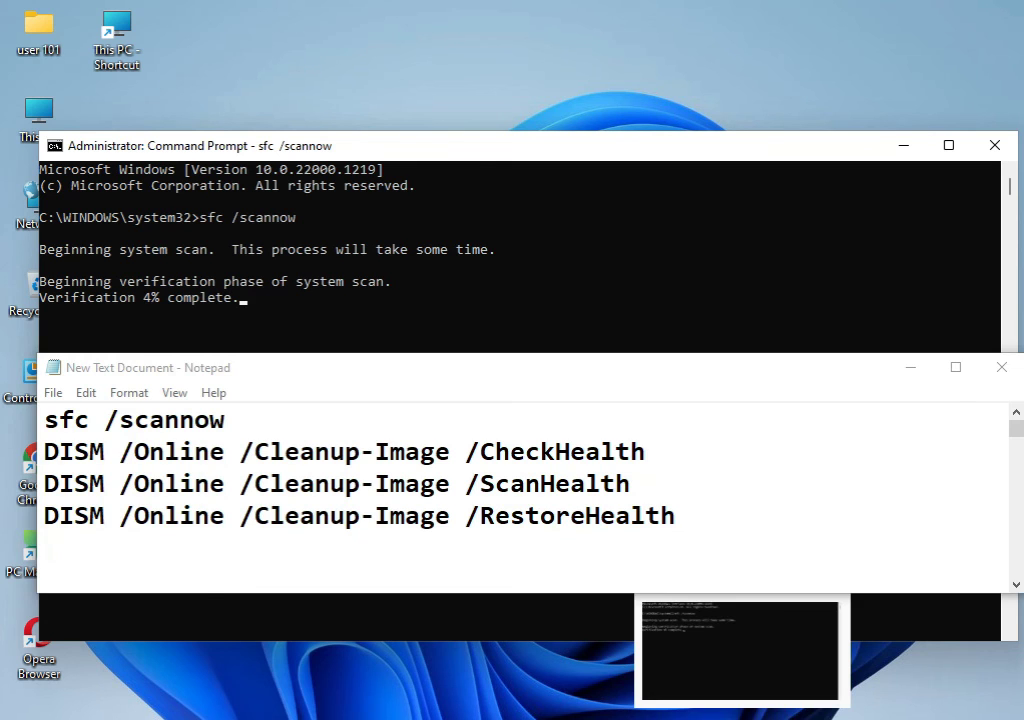
{"action": "left_click_drag", "start_coordinate": [40, 430], "coordinate": [229, 424]}
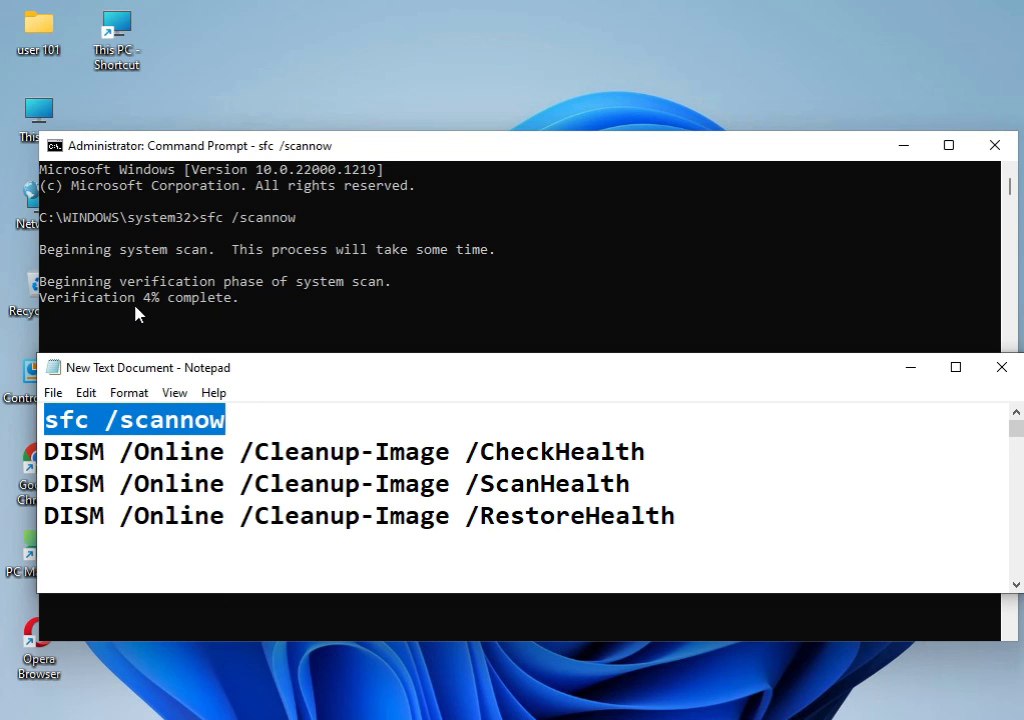
{"action": "left_click_drag", "start_coordinate": [44, 452], "coordinate": [644, 452]}
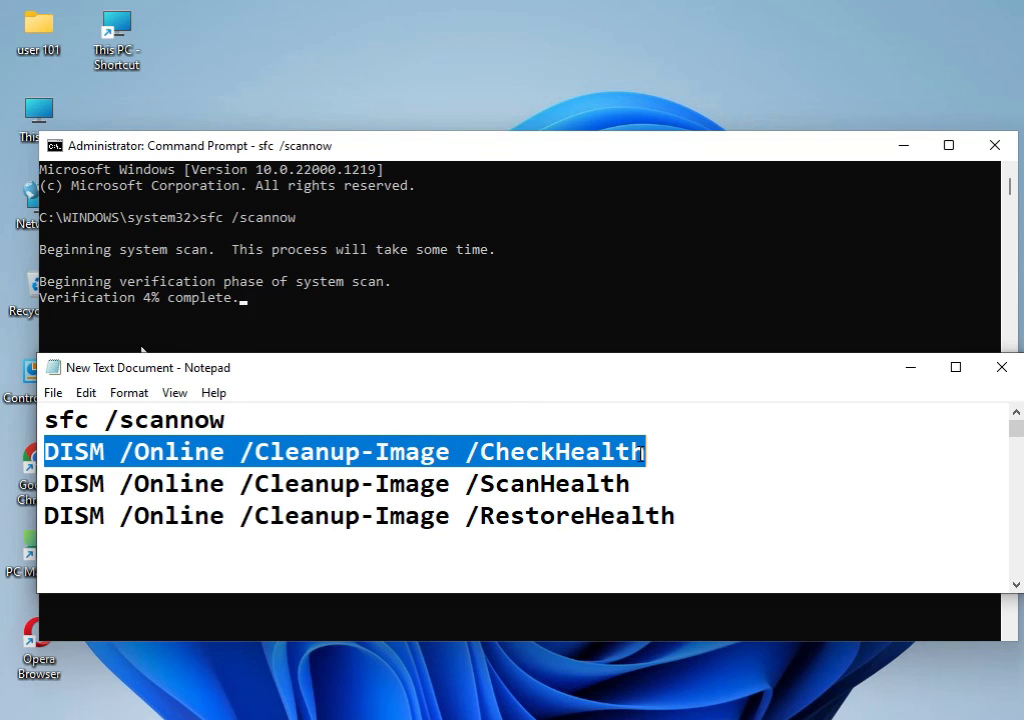
{"action": "left_click_drag", "start_coordinate": [44, 484], "coordinate": [630, 484]}
{"action": "left_click_drag", "start_coordinate": [44, 516], "coordinate": [690, 500]}
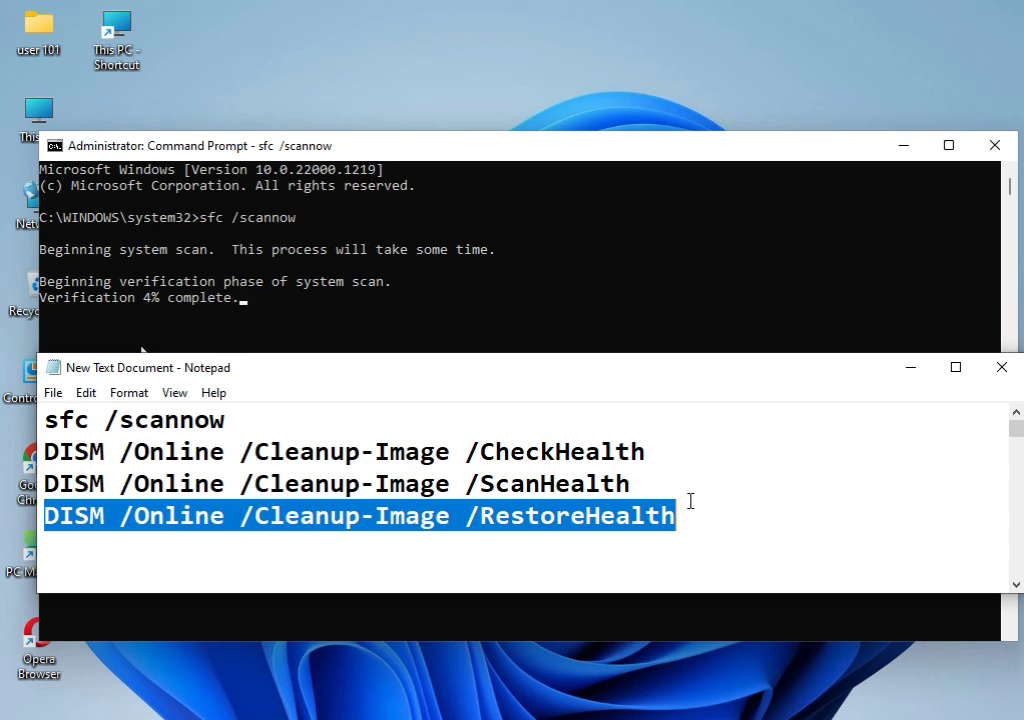